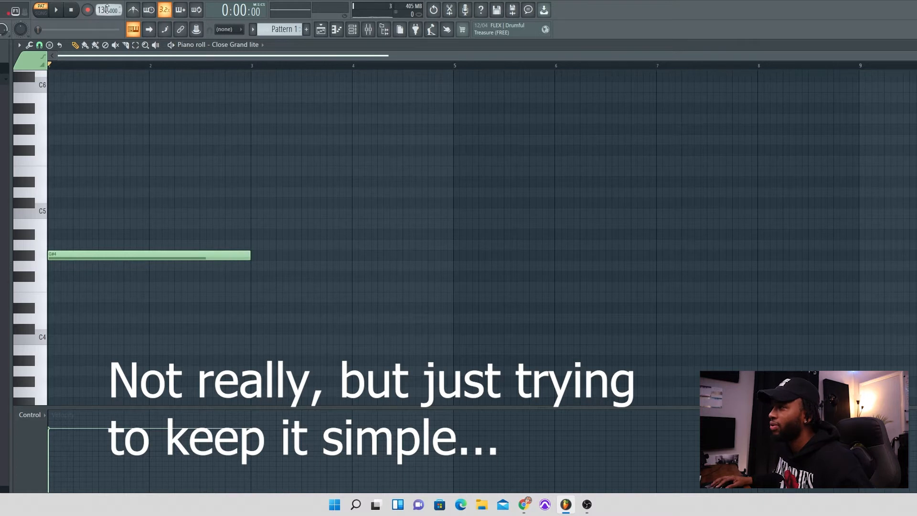
Step: Set the tempo to 140 and add a two-bar A#4 note at bar 3, following the G#4 note
{"action": "left_click", "coordinate": [214, 83]}
{"action": "key", "text": "space"}
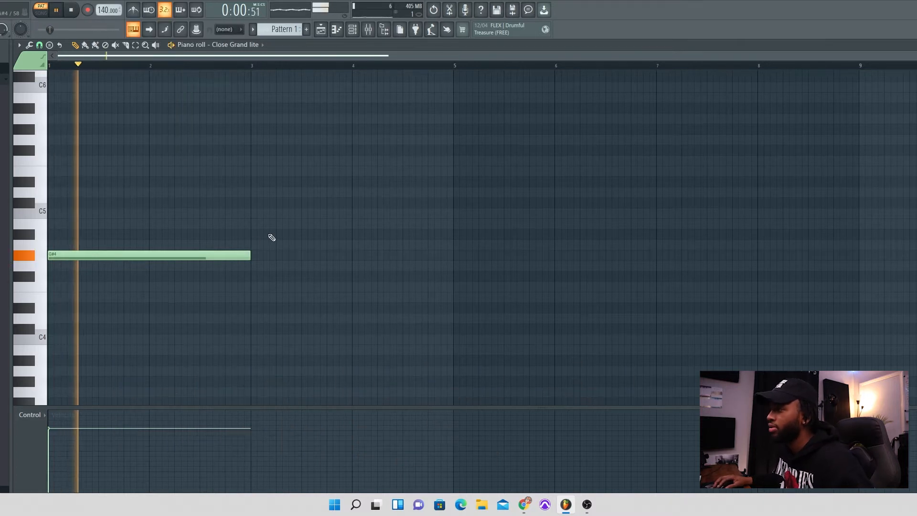
{"action": "left_click", "coordinate": [254, 289]}
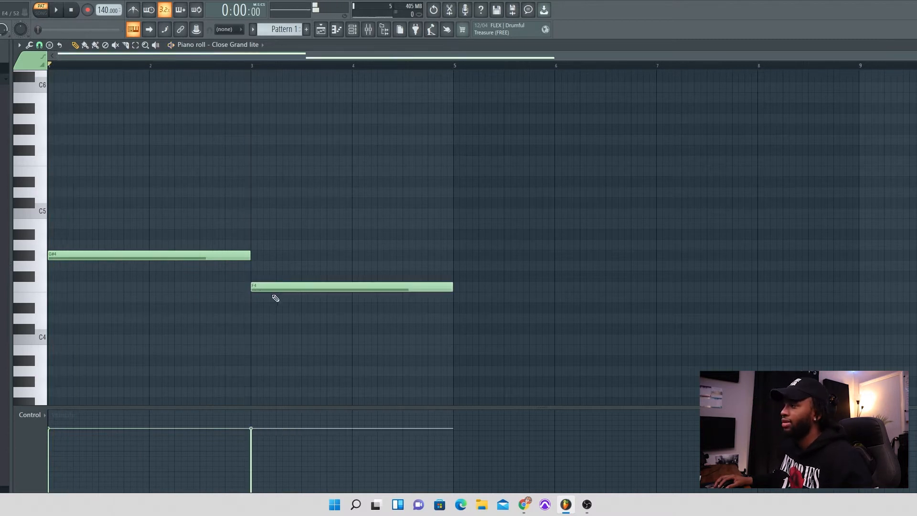
{"action": "left_click_drag", "start_coordinate": [275, 283], "coordinate": [276, 233]}
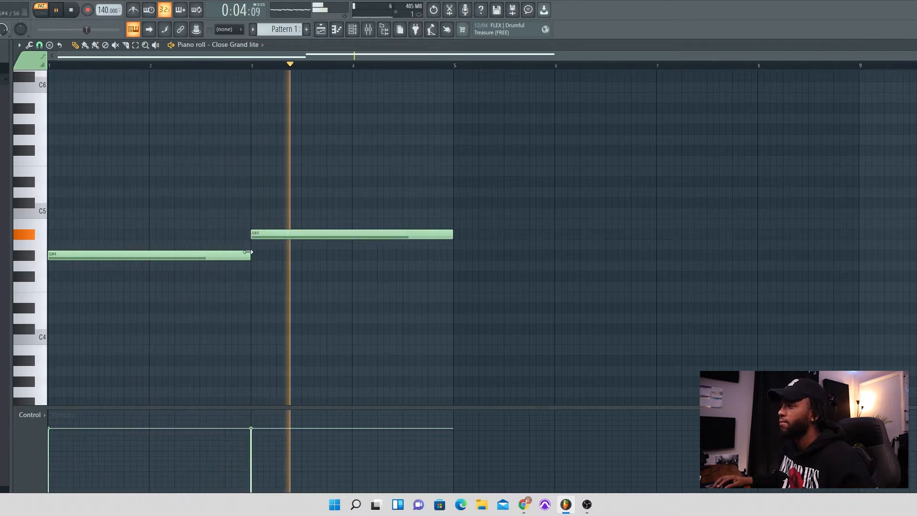
{"action": "key", "text": "space"}
Step: Add a two-bar D#4 note at bar 5 and play the melody
{"action": "left_click", "coordinate": [454, 279]}
{"action": "left_click_drag", "start_coordinate": [469, 287], "coordinate": [469, 311]}
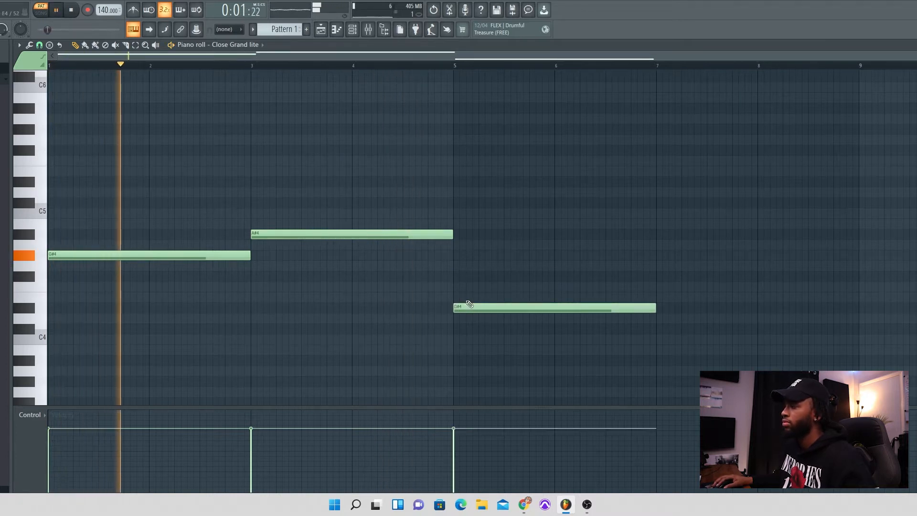
{"action": "key", "text": "space"}
Step: Shorten the melody to one-bar notes with a D#4 at bar 3, and delete the note at bar 5
{"action": "key", "text": "space"}
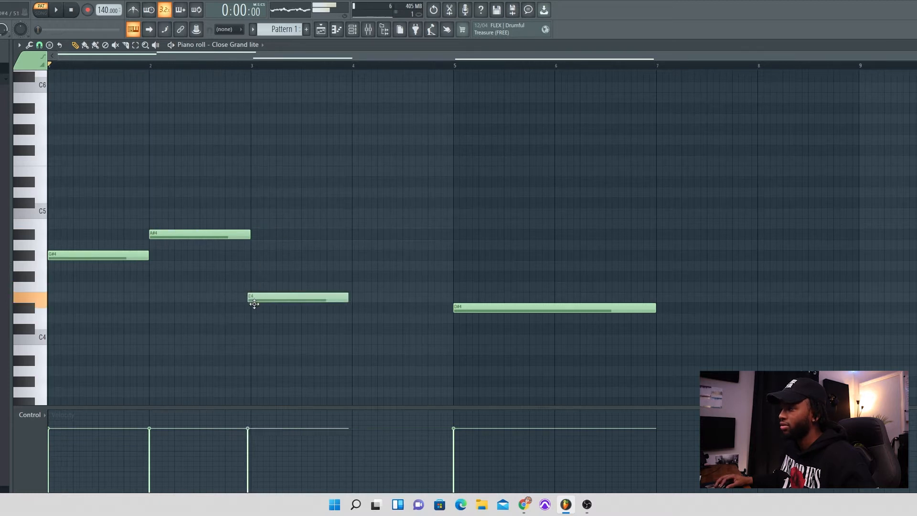
{"action": "key", "text": "space"}
{"action": "left_click_drag", "start_coordinate": [256, 311], "coordinate": [258, 310]}
{"action": "right_click", "coordinate": [469, 312]}
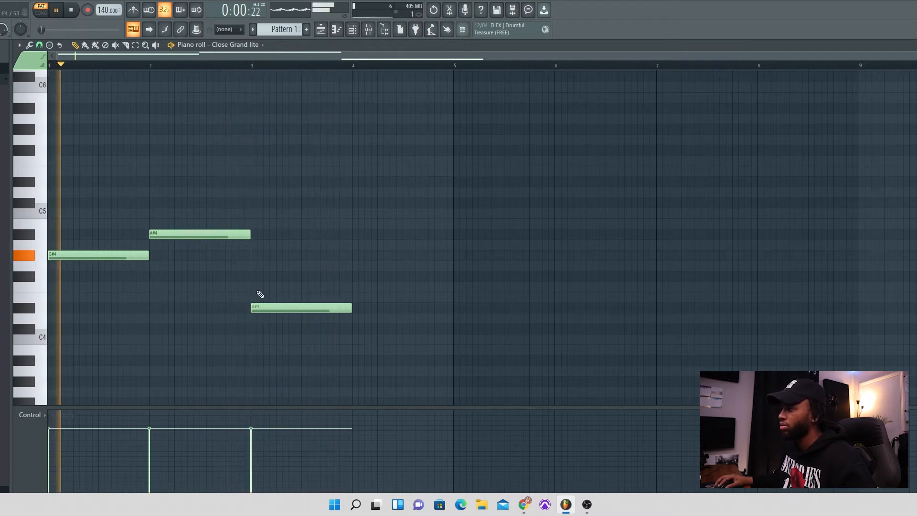
Step: Add a one-bar B4 note at bar 4 and raise the bar 3 note to F#4
{"action": "left_click", "coordinate": [368, 257]}
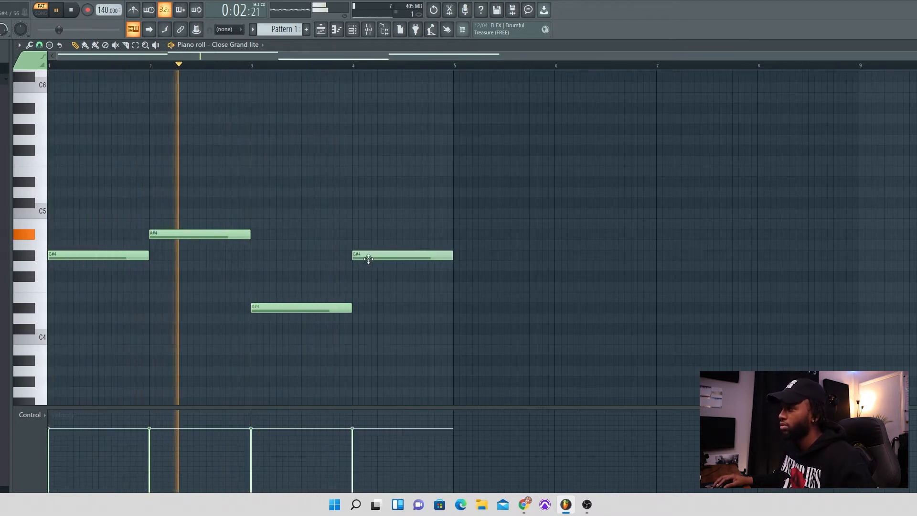
{"action": "left_click_drag", "start_coordinate": [368, 258], "coordinate": [370, 201]}
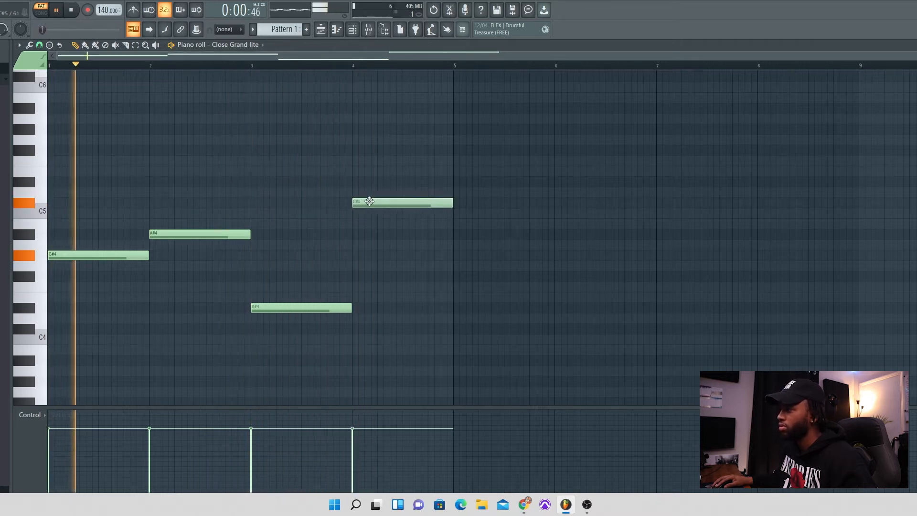
{"action": "left_click_drag", "start_coordinate": [270, 308], "coordinate": [271, 275]}
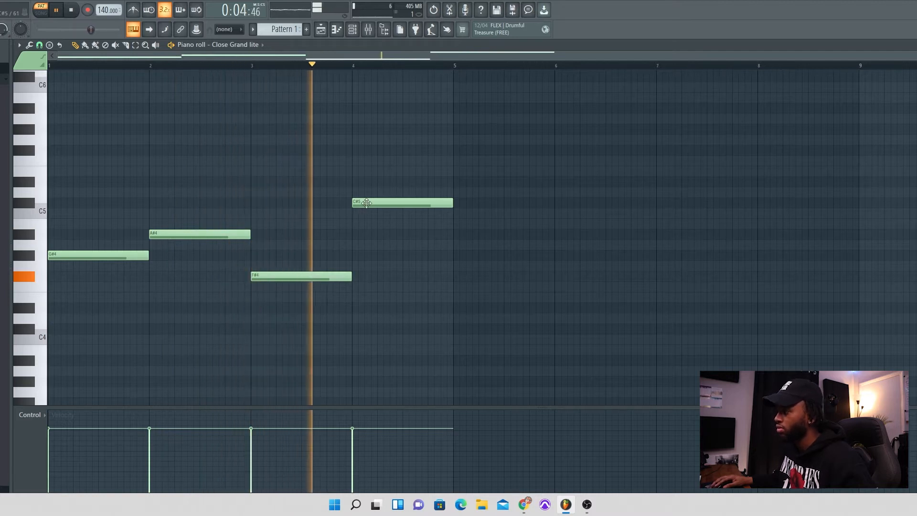
{"action": "left_click_drag", "start_coordinate": [366, 202], "coordinate": [367, 234]}
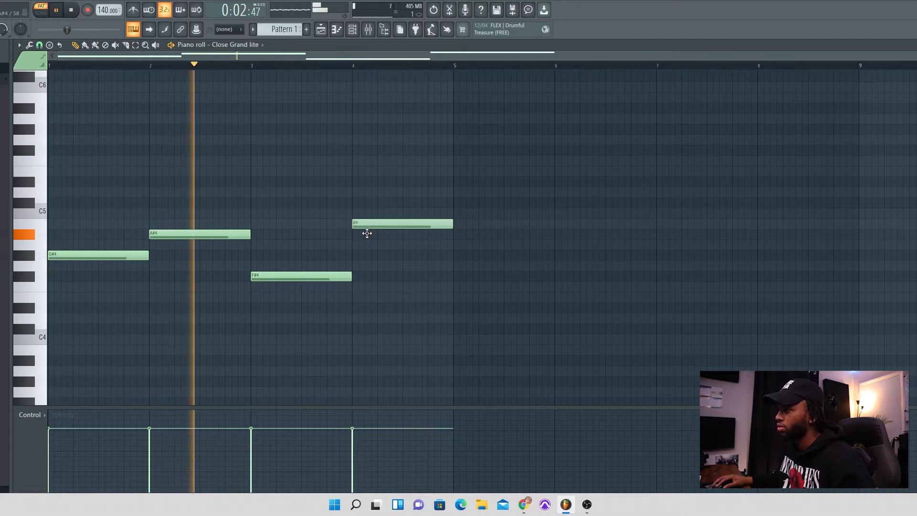
{"action": "mouse_move", "coordinate": [367, 233]}
{"action": "left_mouse_down"}
{"action": "mouse_move", "coordinate": [367, 213]}
{"action": "mouse_move", "coordinate": [367, 226]}
{"action": "left_mouse_up"}
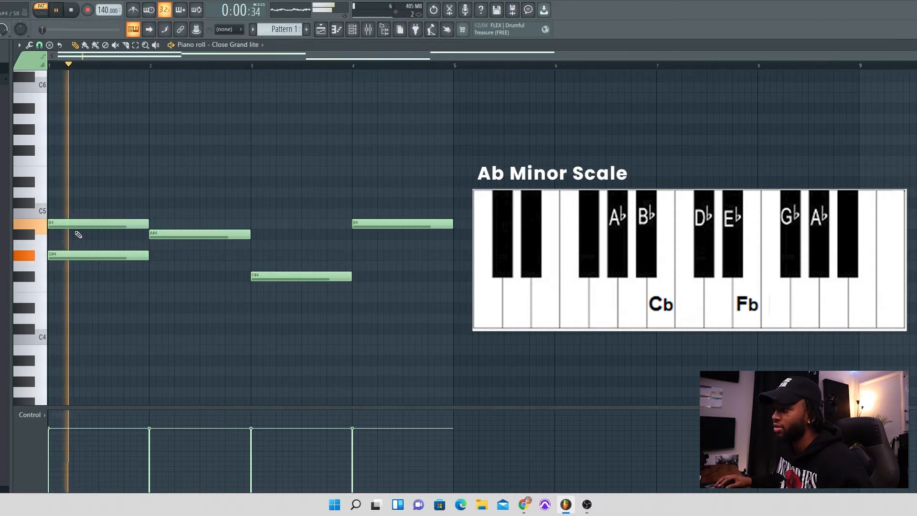
Step: Stack the four notes into one-bar chords: G#4-B4-D#5, A#4-C#5-F#5, F#4-A#4-C#5 and B4-D#5-F#5
{"action": "key", "text": "space"}
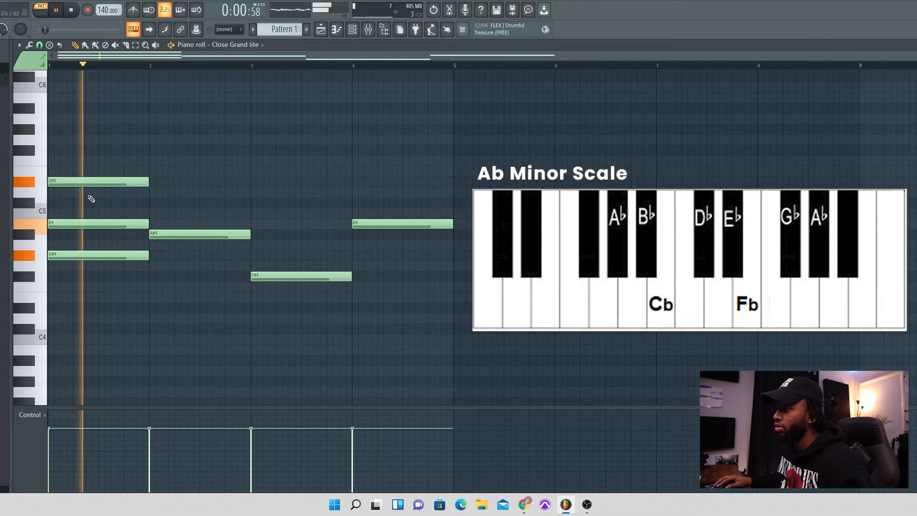
{"action": "key", "text": "space"}
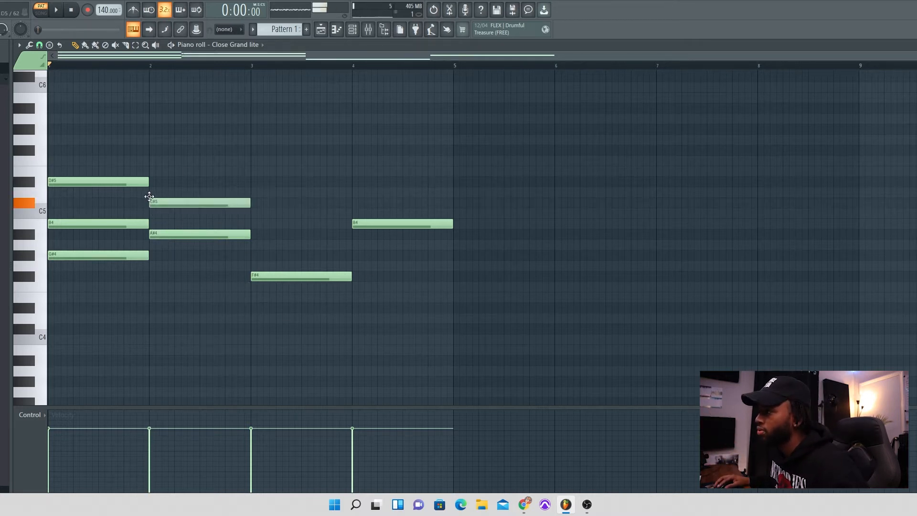
{"action": "key", "text": "space"}
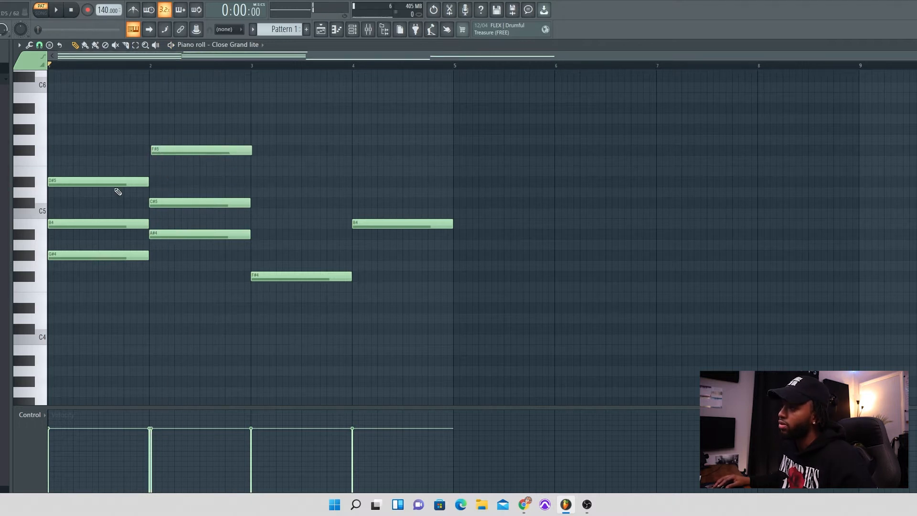
{"action": "key", "text": "space"}
{"action": "key", "text": "space"}
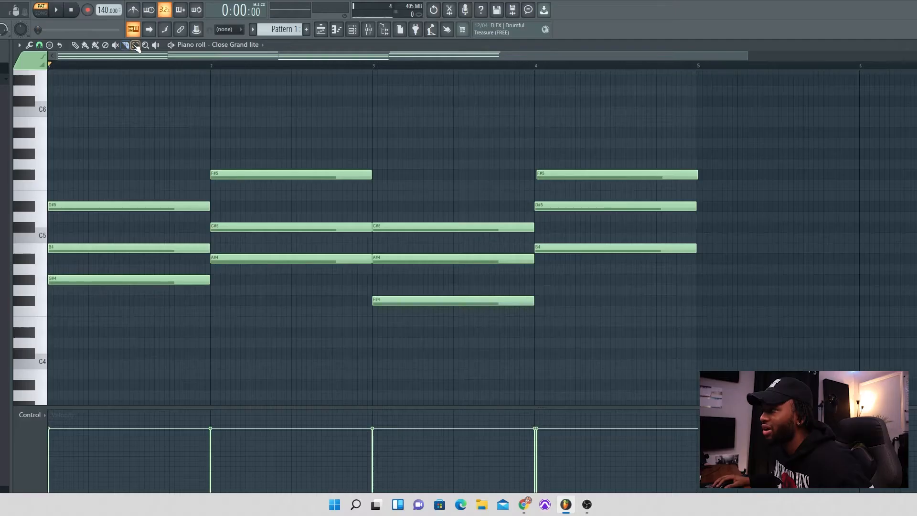
Step: Select all chord notes, strum them with more start-time strength, less time tension and a milder velocity strength, and play them
{"action": "left_click_drag", "start_coordinate": [110, 150], "coordinate": [652, 313]}
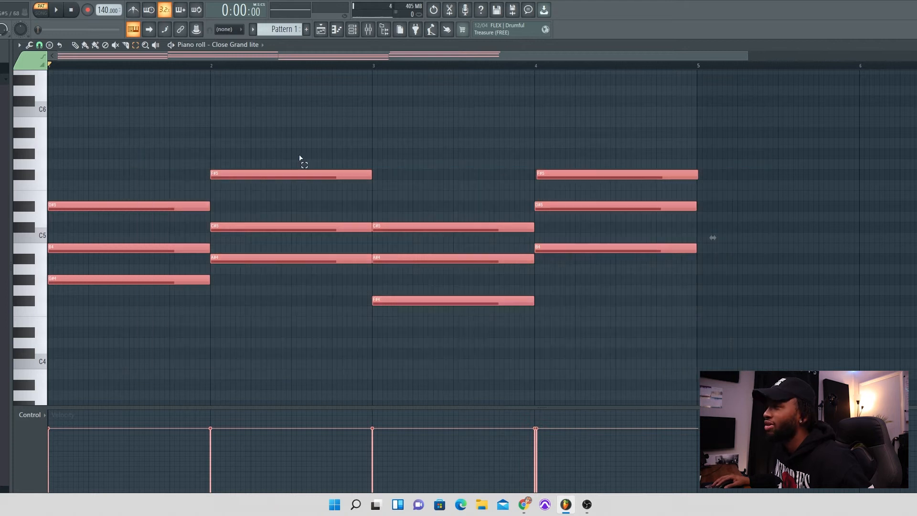
{"action": "left_click", "coordinate": [30, 45]}
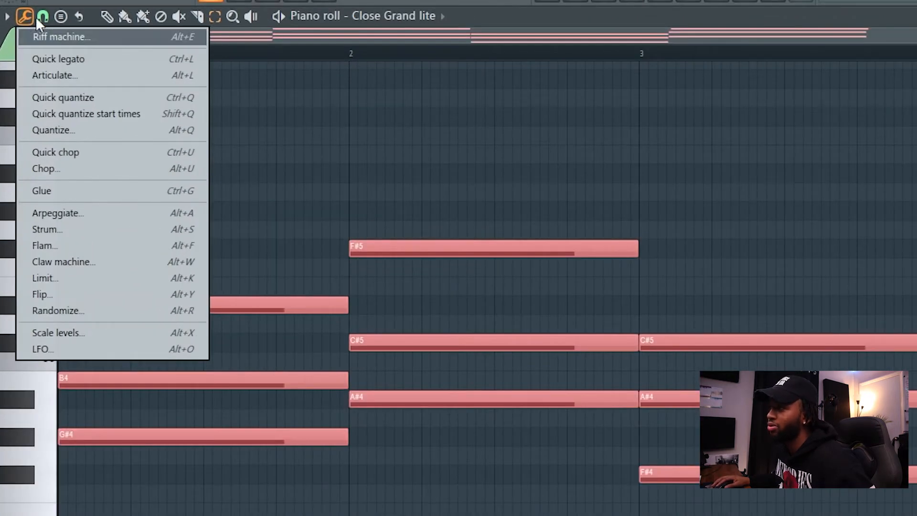
{"action": "left_click", "coordinate": [93, 228]}
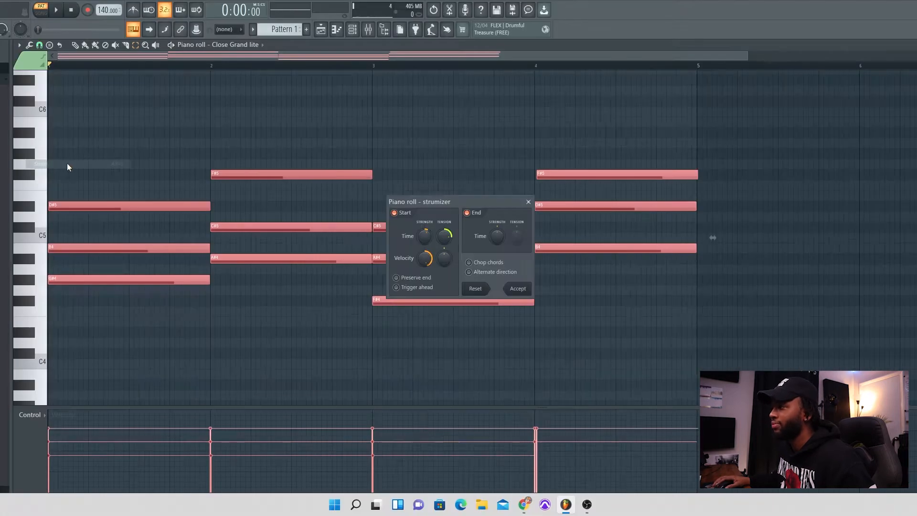
{"action": "left_click_drag", "start_coordinate": [457, 206], "coordinate": [501, 183]}
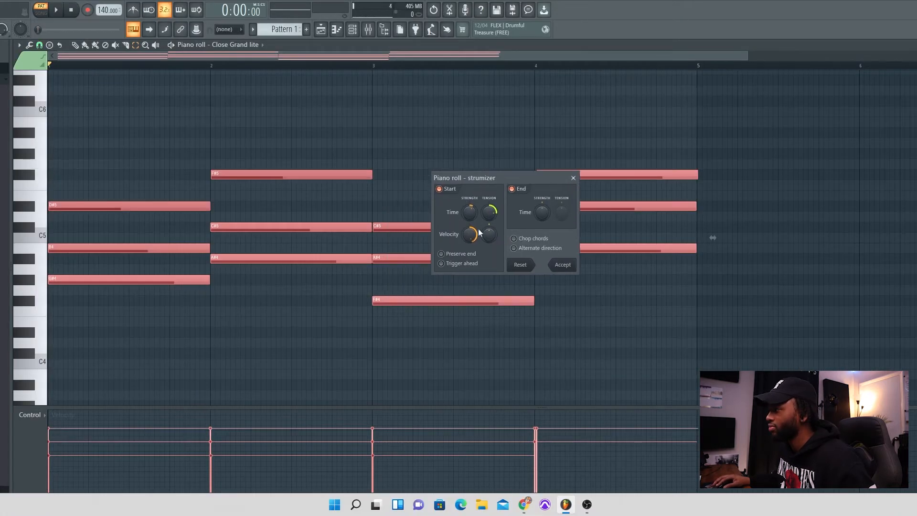
{"action": "left_click_drag", "start_coordinate": [470, 234], "coordinate": [470, 224]}
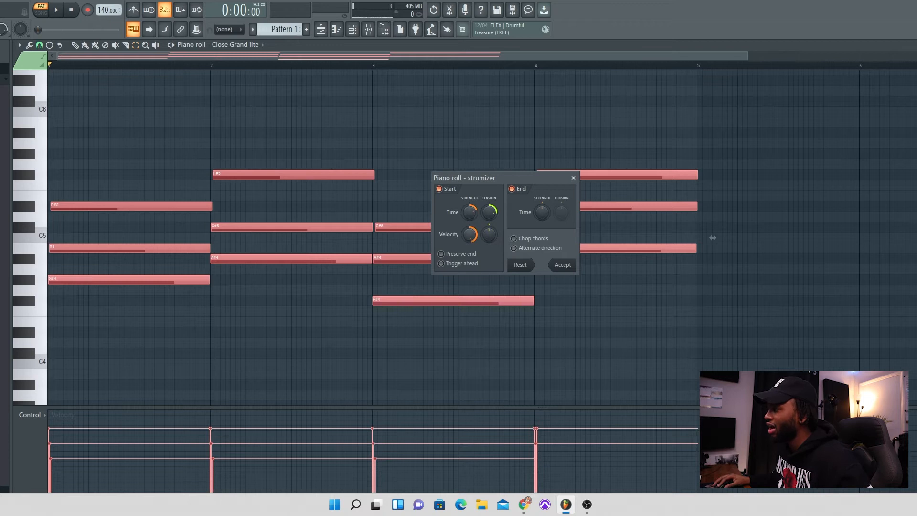
{"action": "left_click_drag", "start_coordinate": [470, 235], "coordinate": [469, 240]}
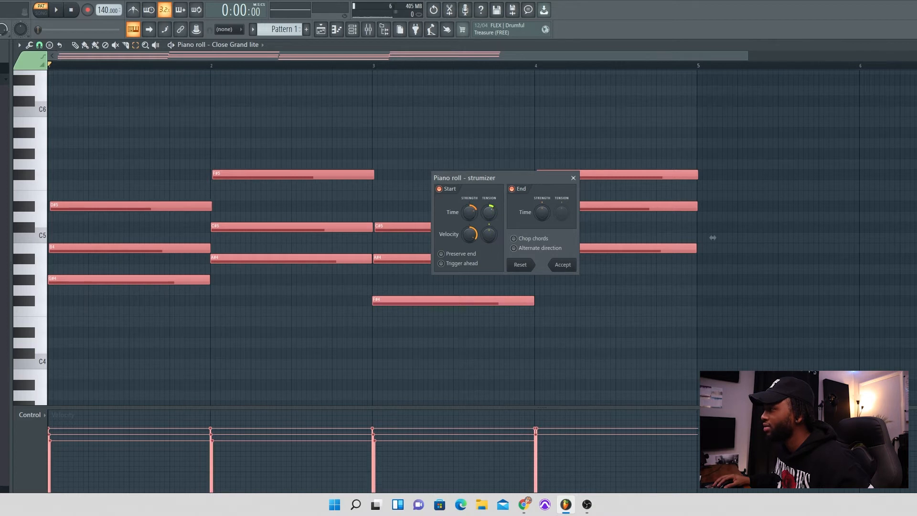
{"action": "left_click", "coordinate": [557, 264]}
{"action": "key", "text": "space"}
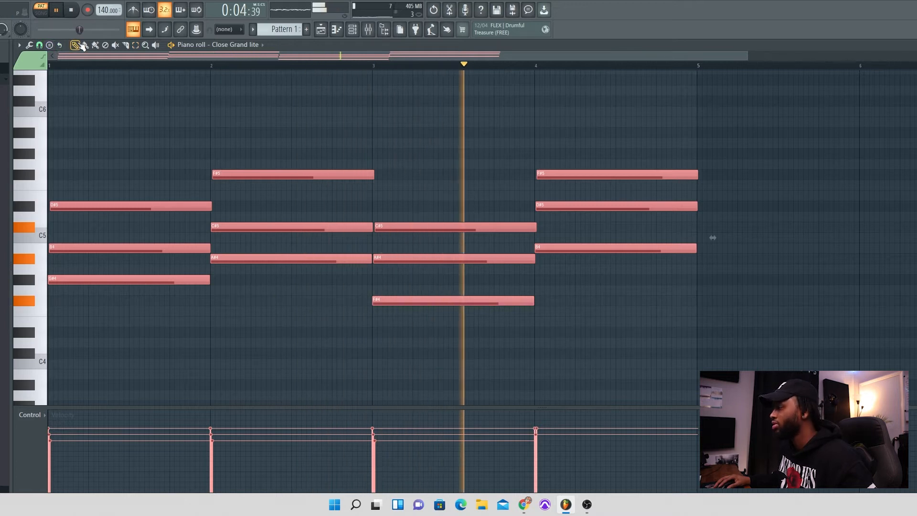
Step: Load the Yamaha C7 preset from the Essential Pianos pack in the piano channel's FLEX instrument and play the chords
{"action": "left_click", "coordinate": [352, 31]}
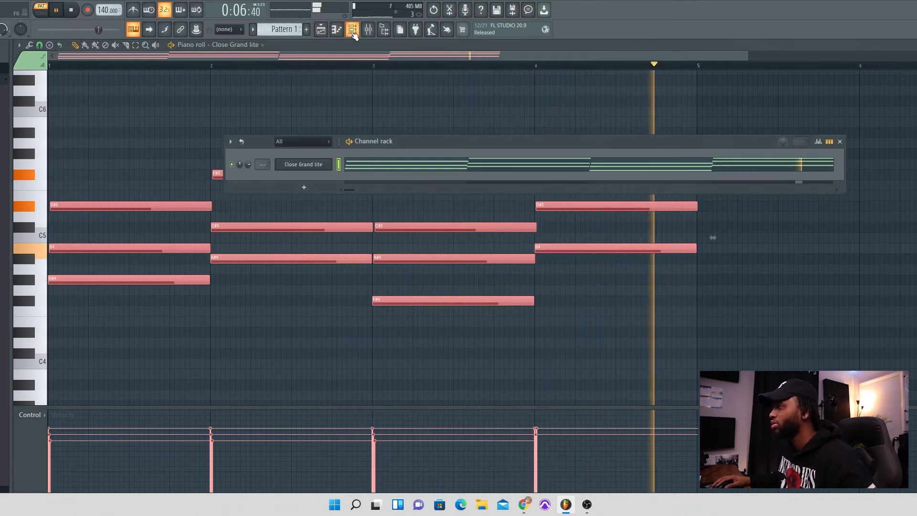
{"action": "key", "text": "space"}
{"action": "left_click", "coordinate": [308, 142]}
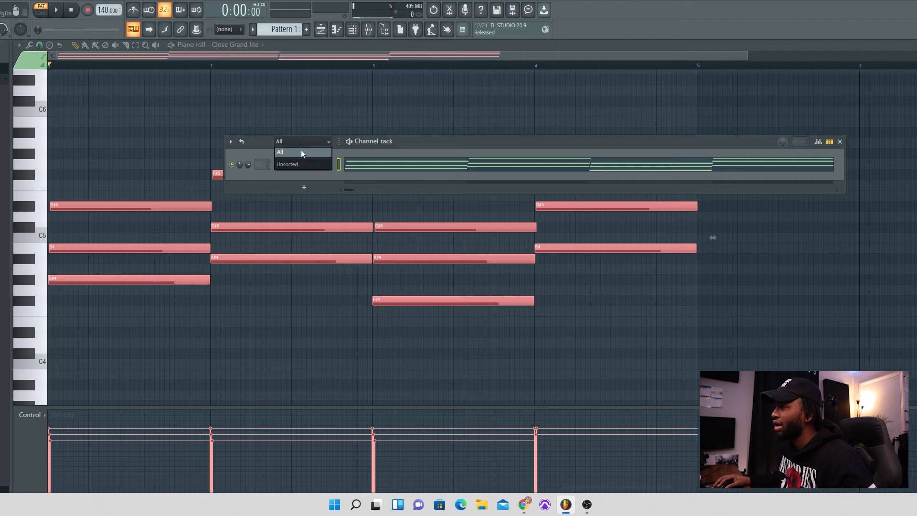
{"action": "left_click", "coordinate": [357, 32]}
{"action": "left_click", "coordinate": [353, 35]}
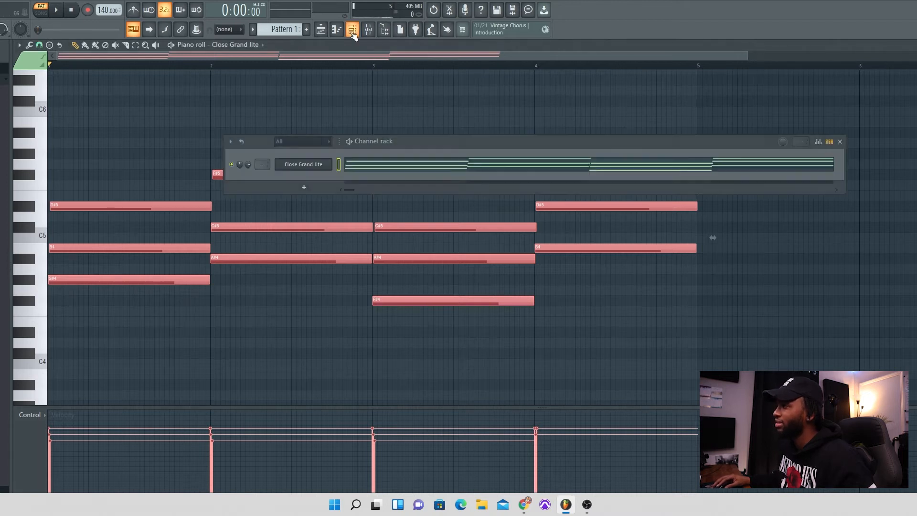
{"action": "left_click", "coordinate": [321, 170]}
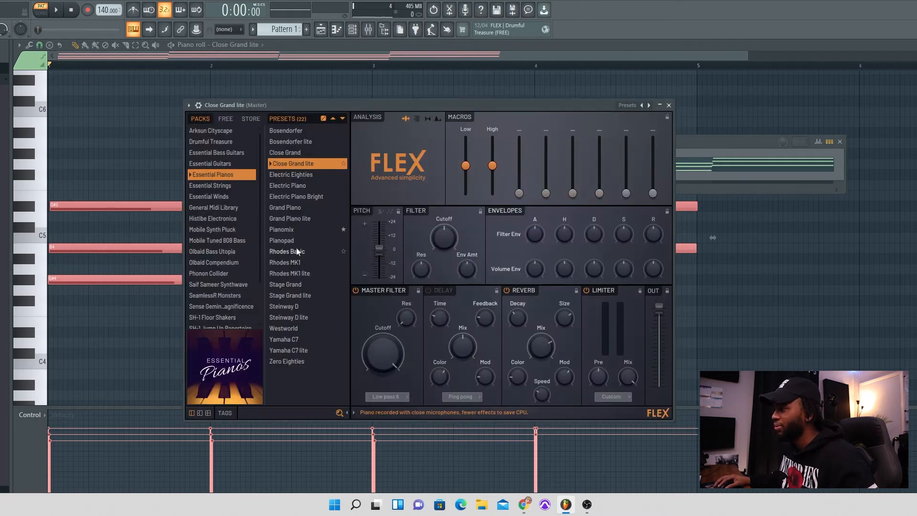
{"action": "left_click", "coordinate": [284, 339]}
{"action": "key", "text": "space"}
{"action": "left_click", "coordinate": [669, 105]}
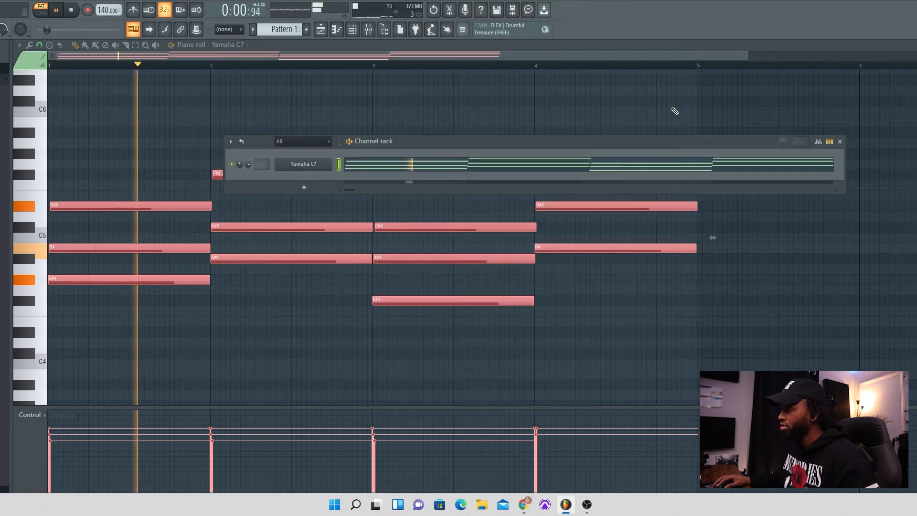
{"action": "key", "text": "F6"}
{"action": "scroll", "coordinate": [292, 331], "scroll_direction": "up", "scroll_amount": 1}
{"action": "scroll", "coordinate": [296, 333], "scroll_direction": "down", "scroll_amount": 2}
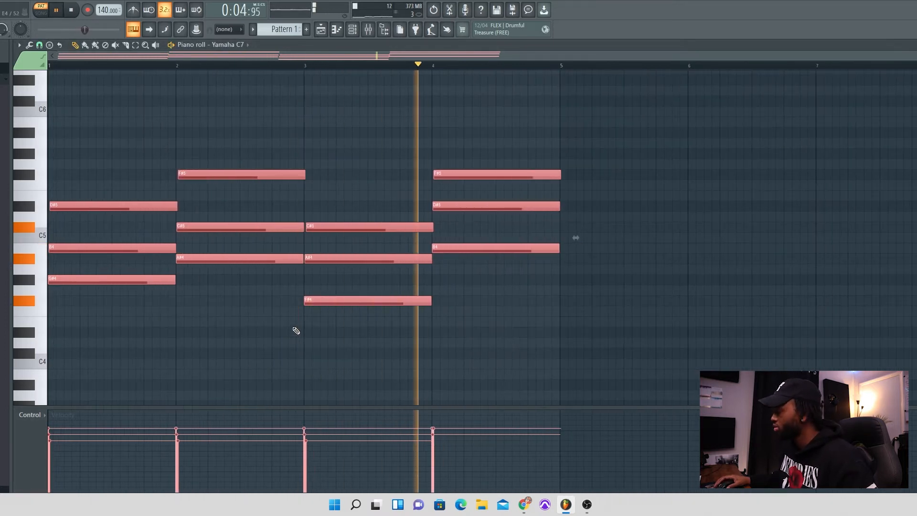
Step: Place Pattern 1 on Track 1 of the playlist and move it to the start of the timeline
{"action": "key", "text": "space"}
{"action": "key", "text": "F5"}
{"action": "left_click", "coordinate": [199, 83]}
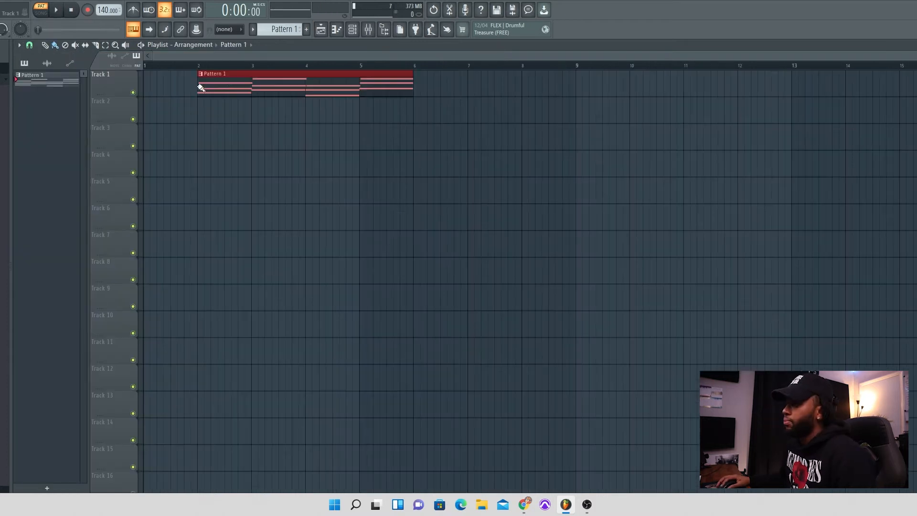
{"action": "left_click_drag", "start_coordinate": [199, 84], "coordinate": [80, 79]}
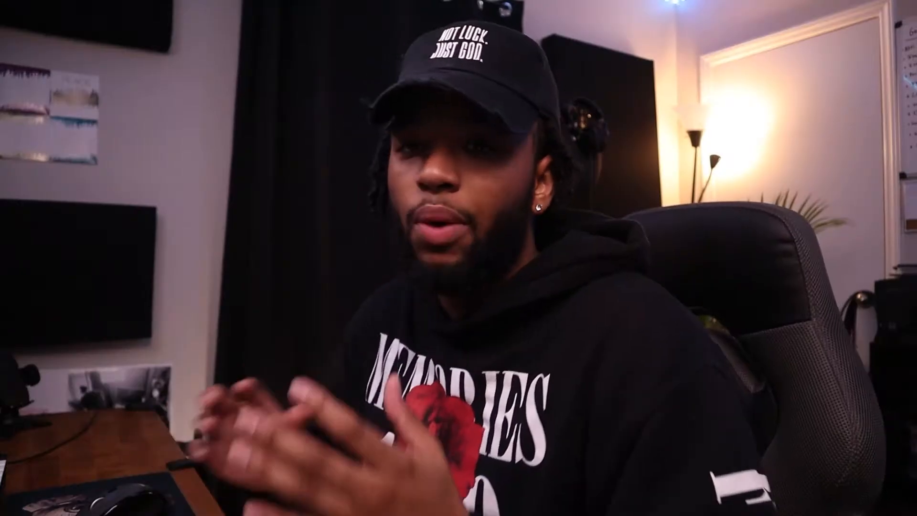